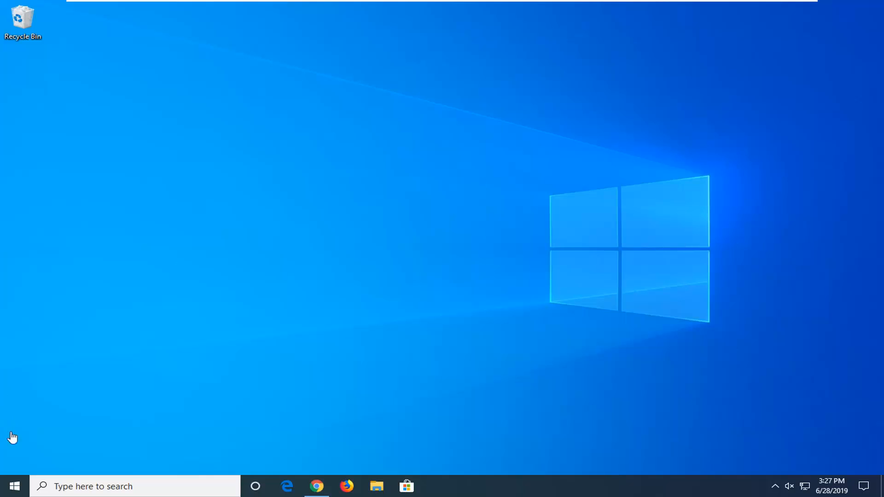
- Open the Windows VPN settings to review the VPN connections and advanced options, and close the window
click(2, 486)
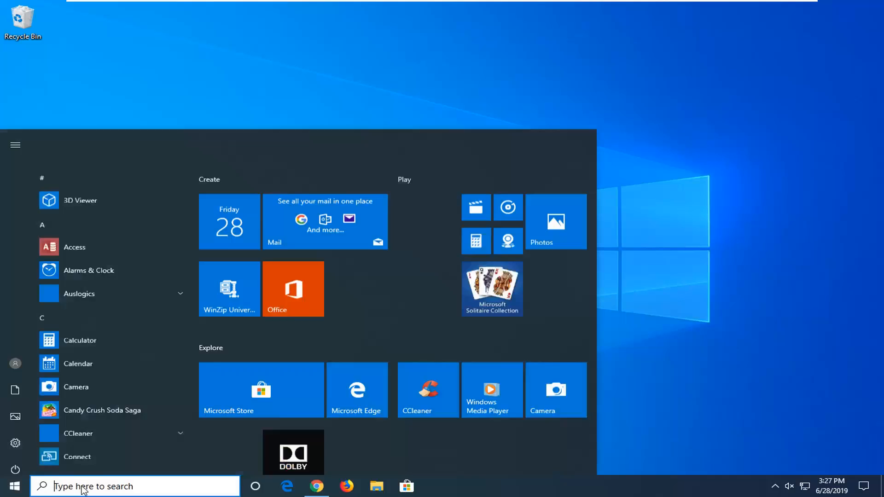
text(vpn)
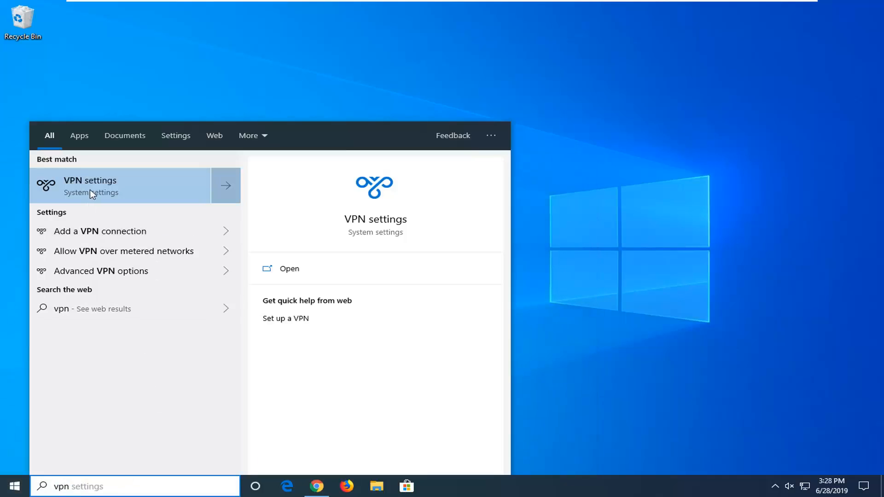
click(108, 188)
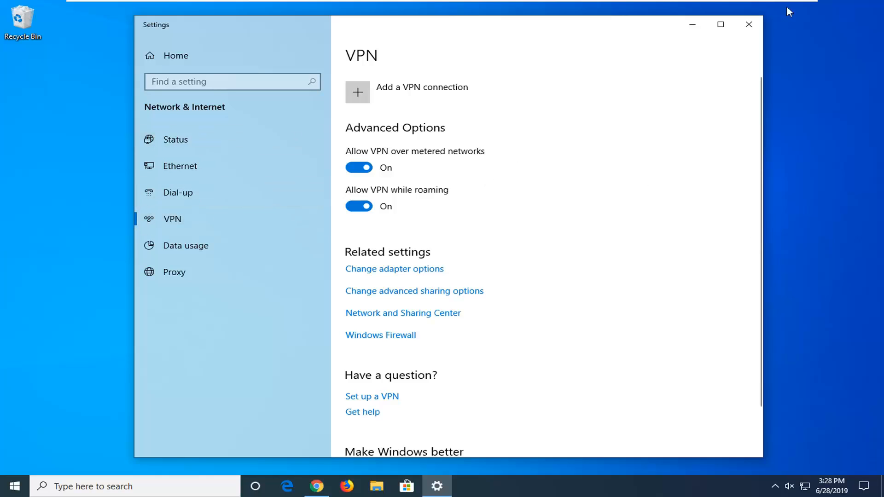
click(748, 24)
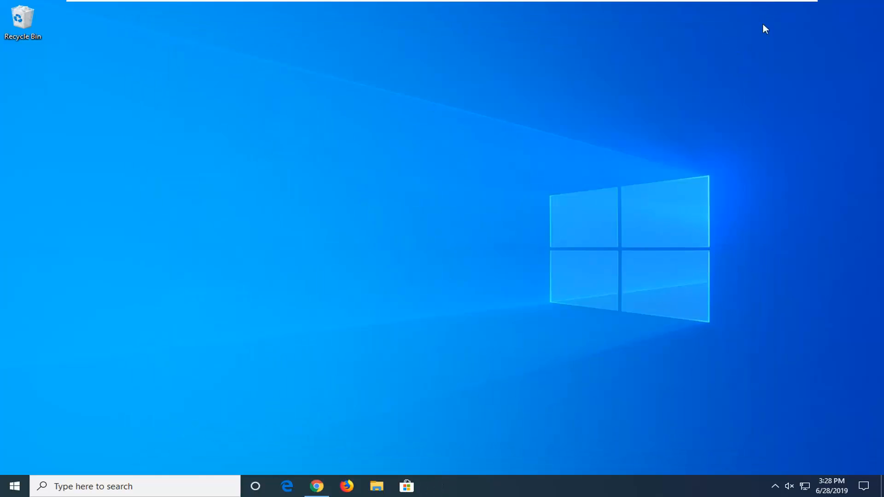
- Search Windows for "troubleshoot" and open the Troubleshoot settings
click(12, 489)
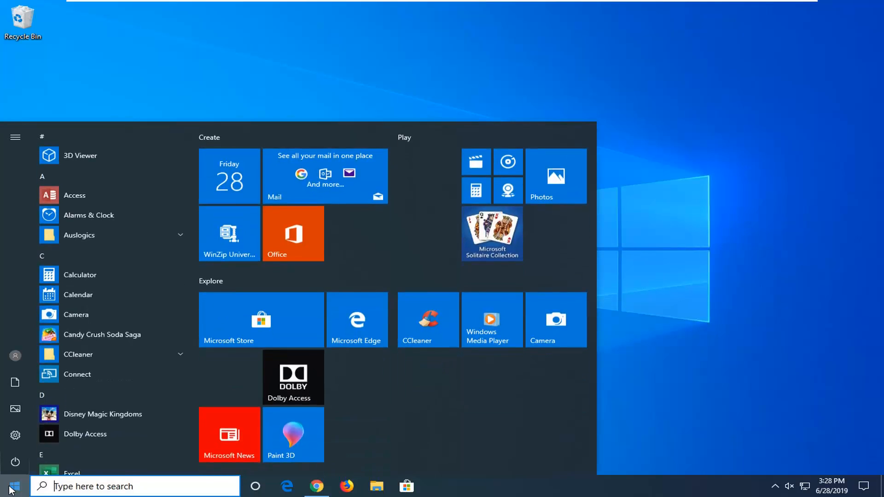
text(troubleso)
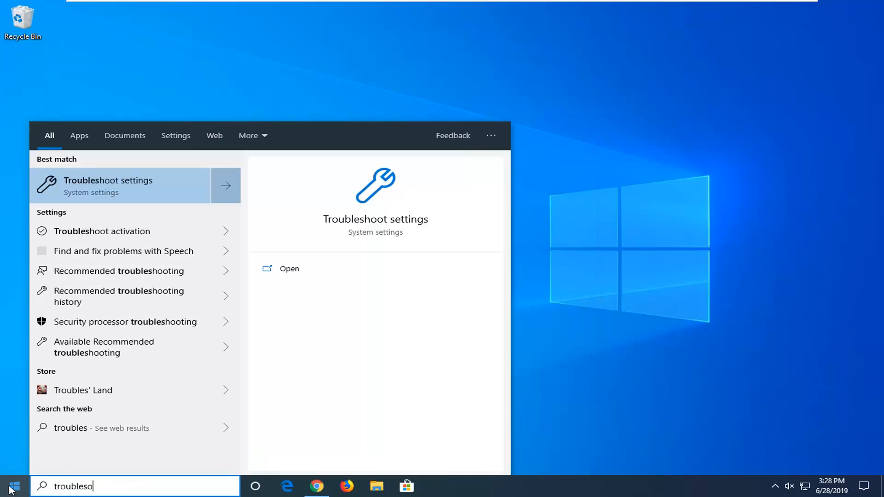
key(BackSpace)
key(BackSpace)
text(hoot)
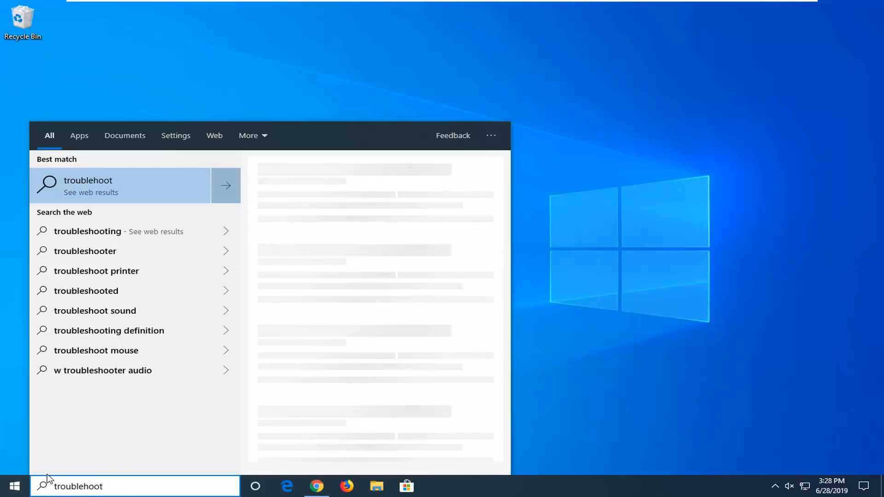
key(BackSpace)
key(BackSpace)
key(BackSpace)
key(BackSpace)
text(shoot)
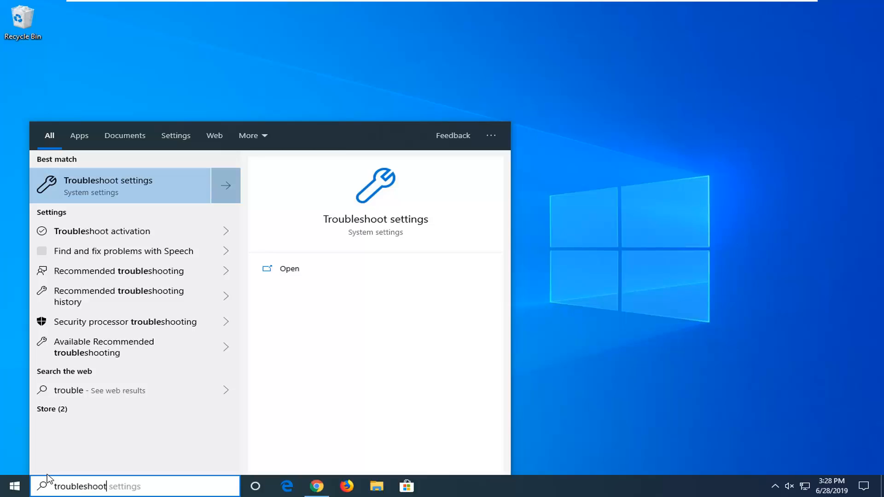
click(130, 180)
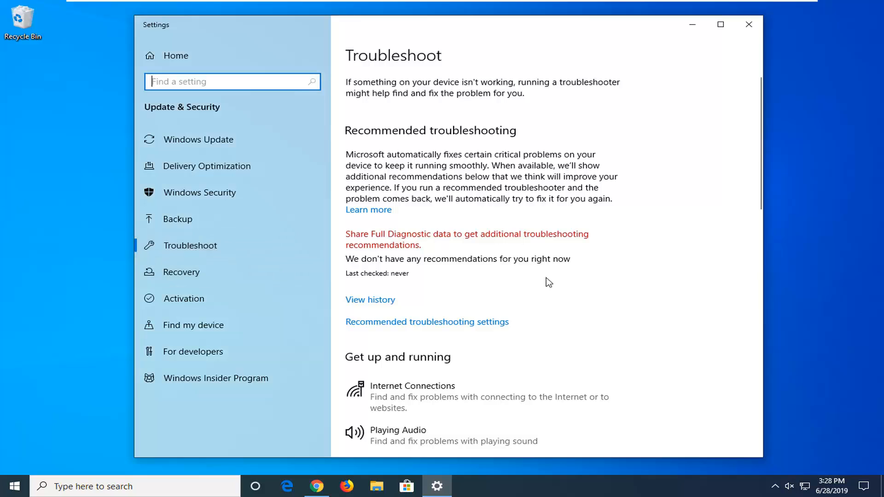
- Run the Internet Connections troubleshooter from the Troubleshoot settings
scroll(446, 307, down, 2)
scroll(421, 296, down, 2)
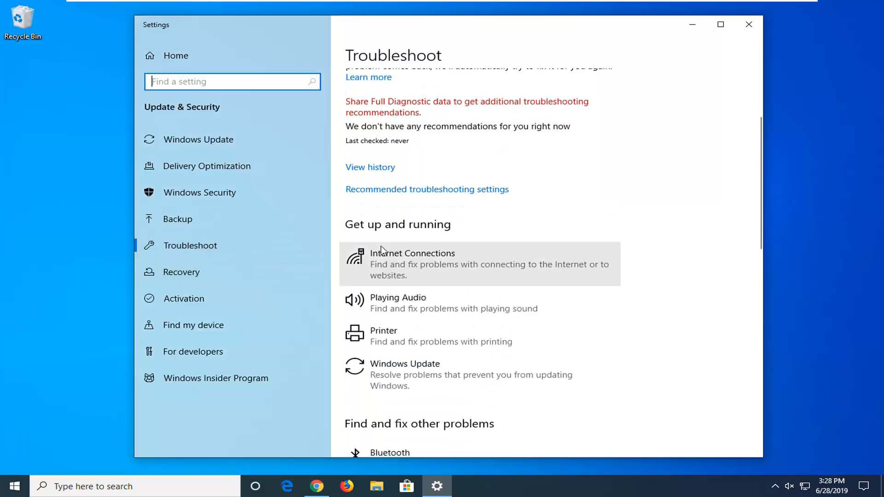
click(423, 271)
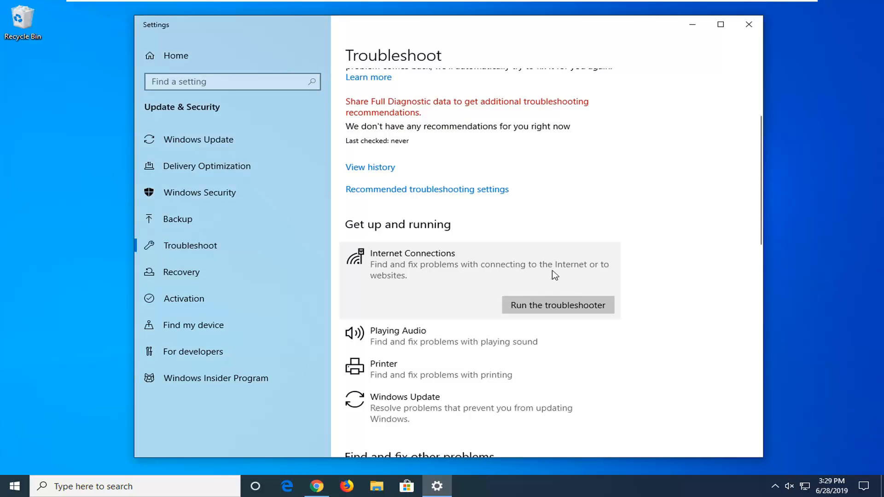
click(540, 308)
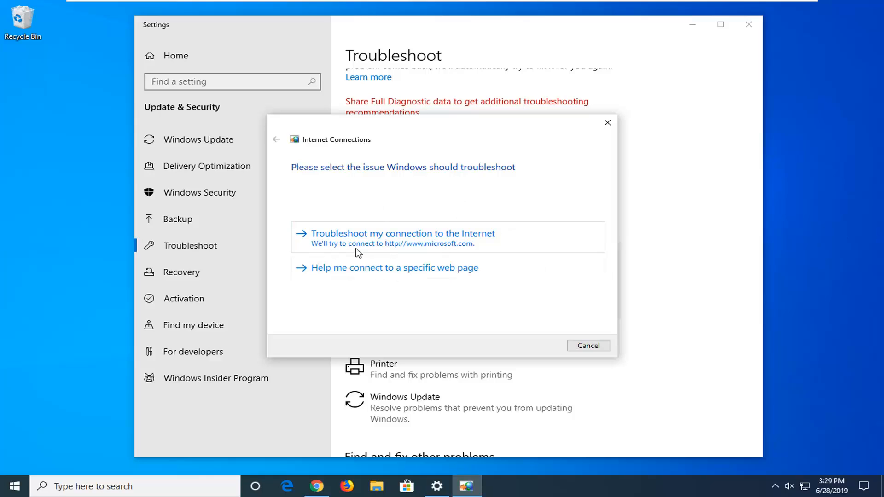
click(358, 271)
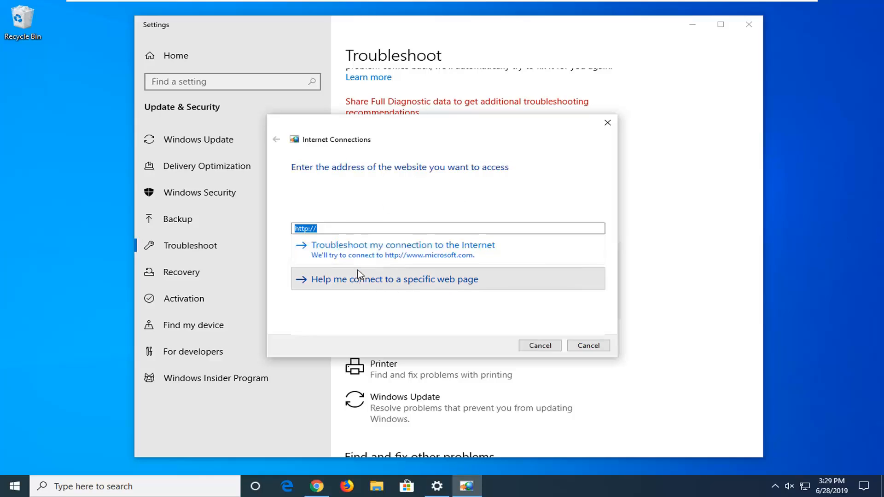
click(336, 228)
text(googoe.)
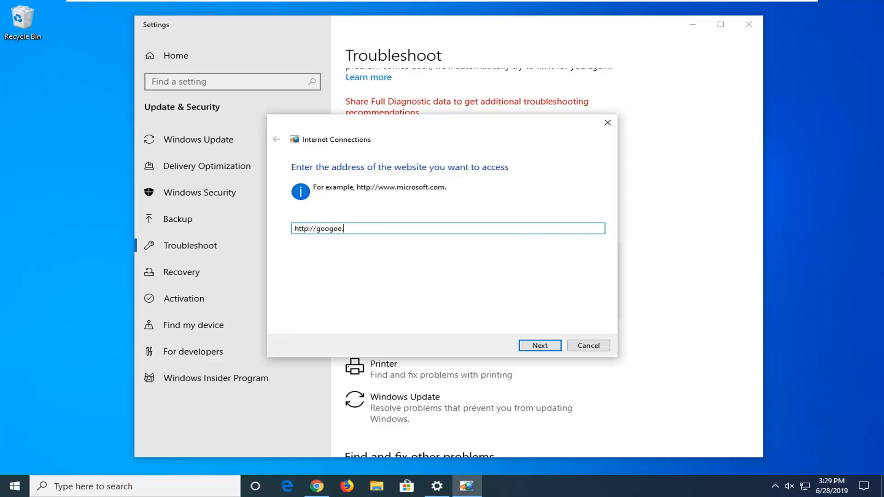
text(e.co)
click(541, 346)
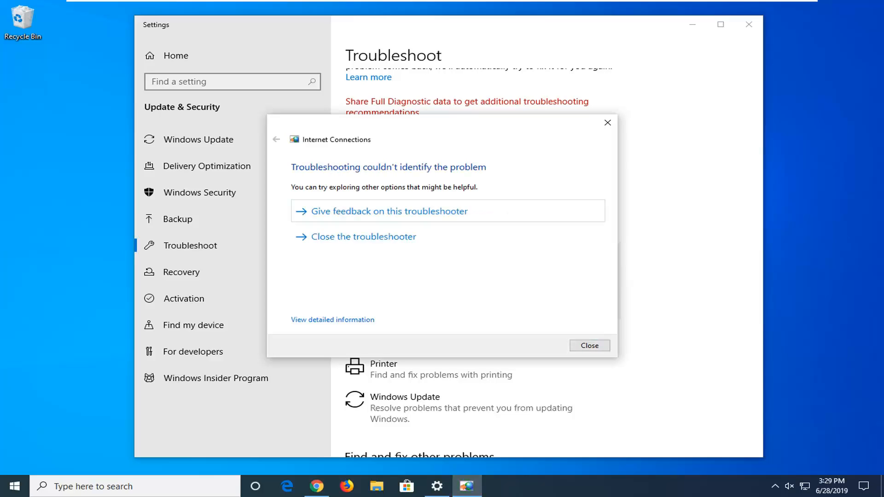
- View the detailed troubleshooting report, and close the troubleshooter and the Settings window
click(339, 320)
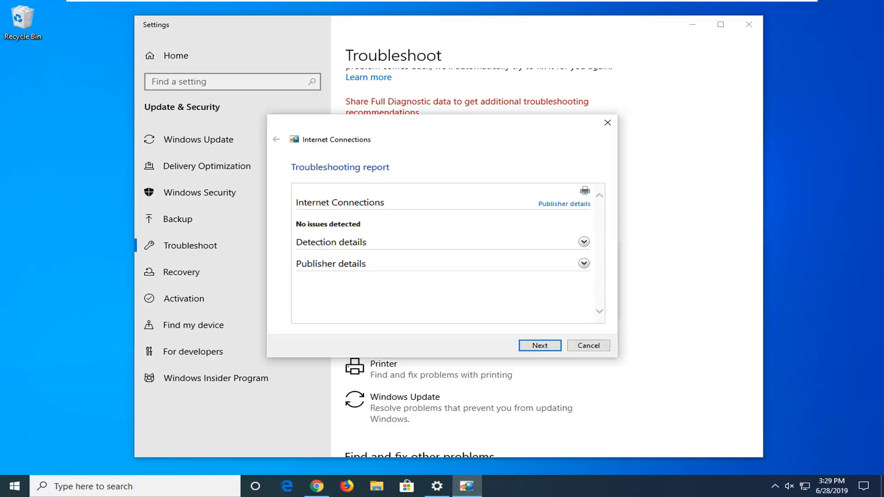
click(608, 123)
click(749, 24)
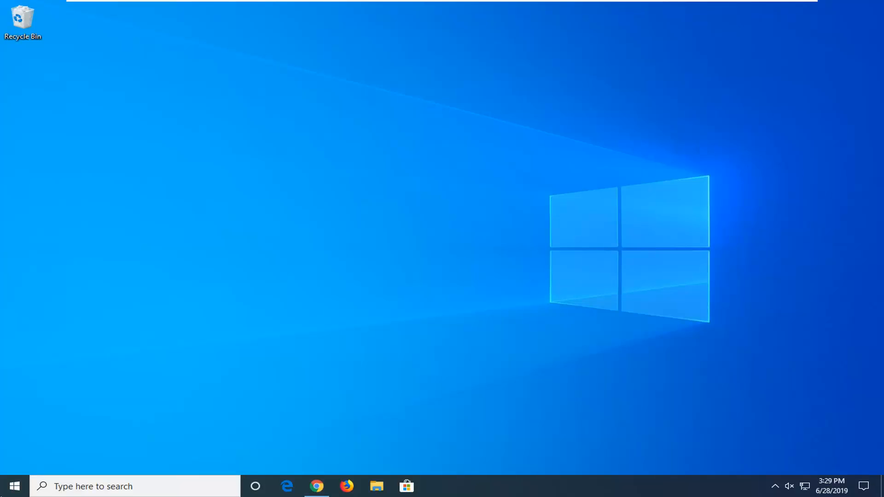
- Open Turn Windows features on or off, review the feature list through to its end, and close it unchanged
click(12, 487)
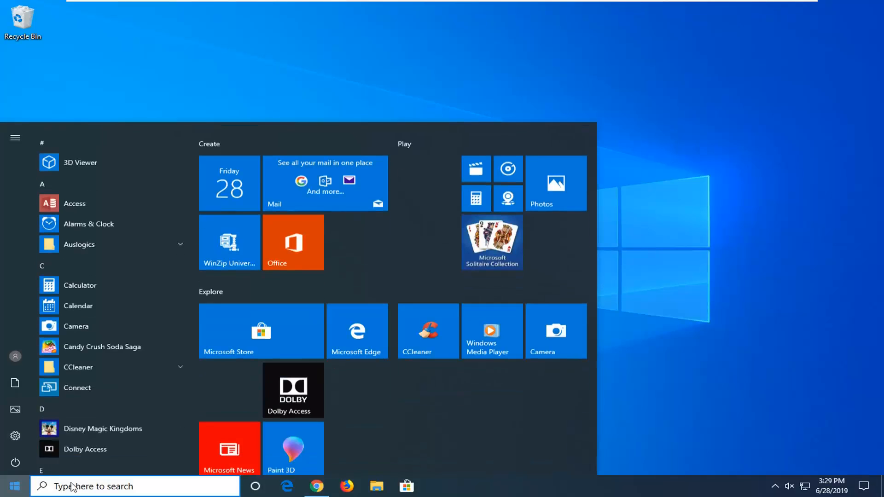
text(w)
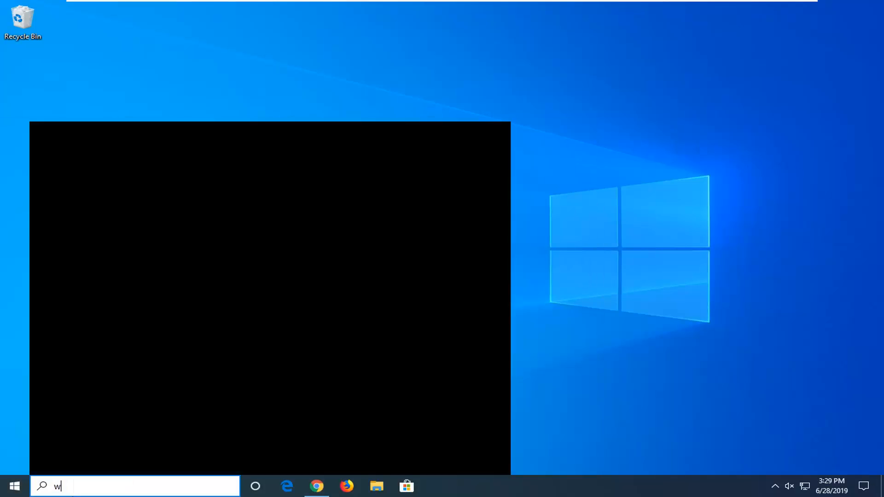
text(indows features)
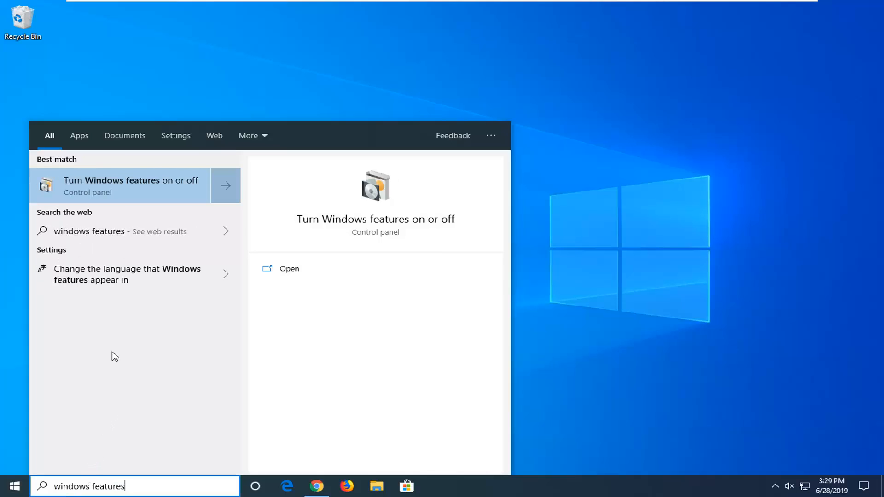
click(98, 192)
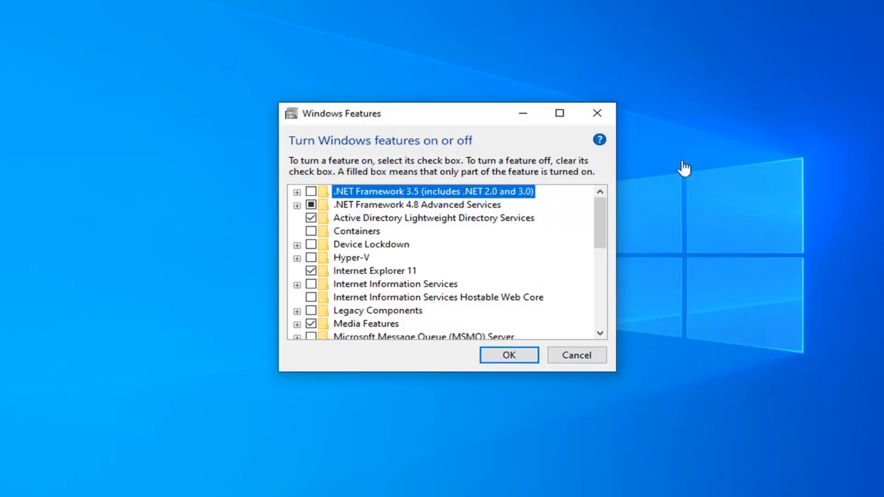
drag(603, 221, 599, 302)
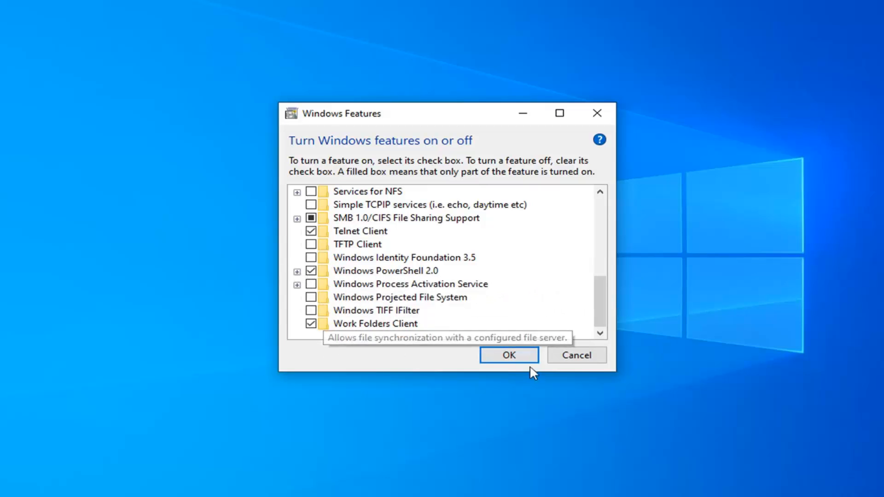
click(595, 116)
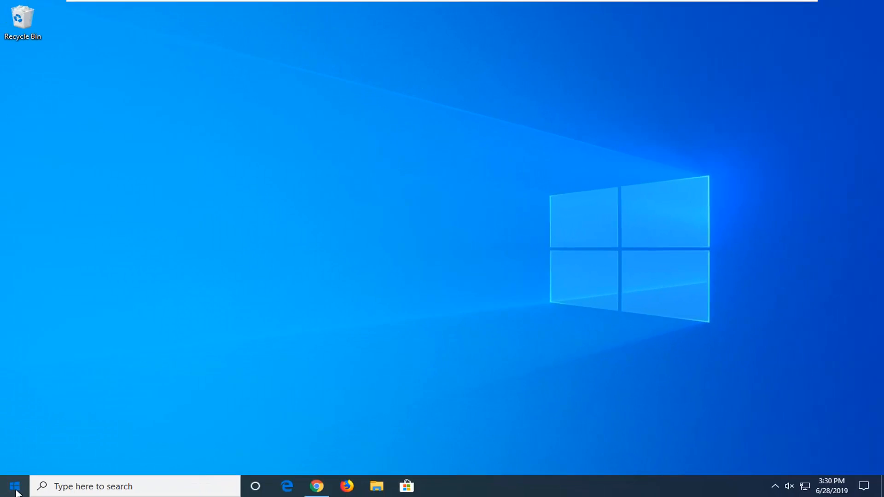
- Search the installed apps for "cmd" and open Command Prompt as administrator, allowing it to make changes
click(14, 486)
text(cmd)
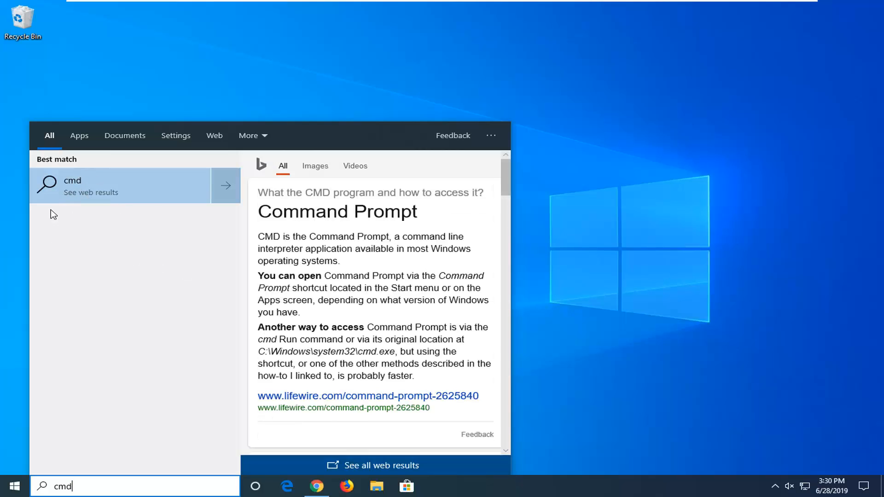
click(79, 135)
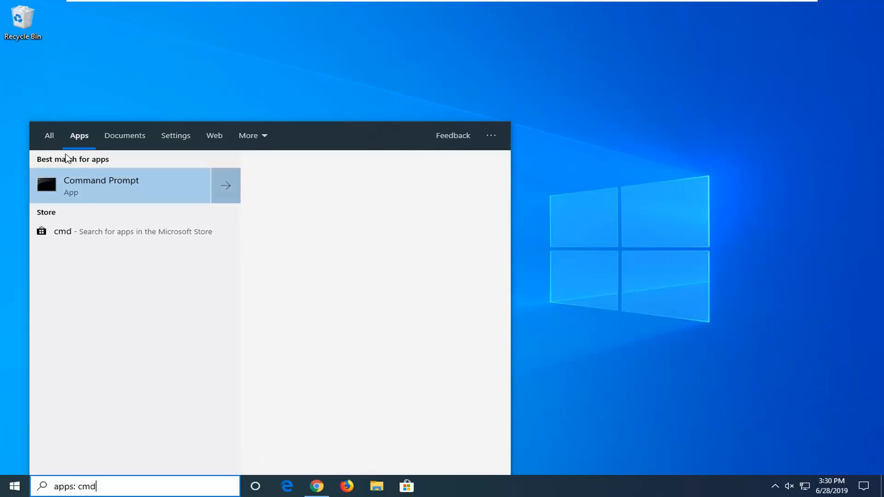
right_click(87, 184)
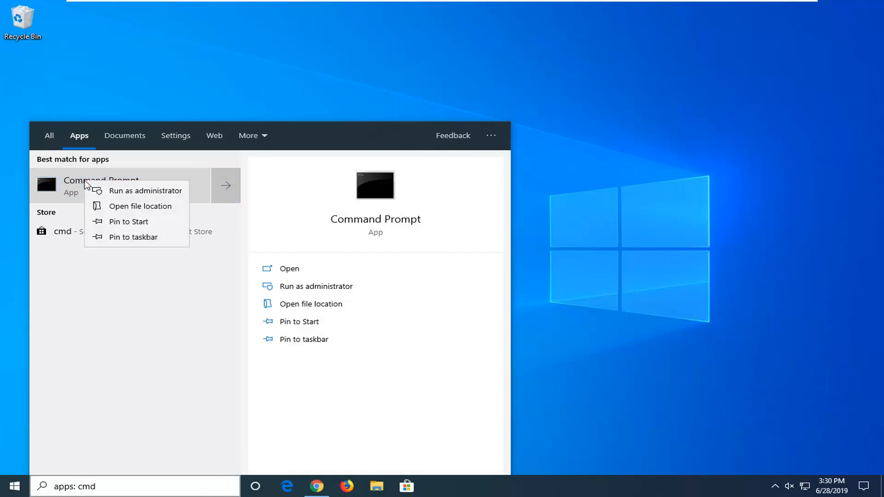
click(143, 196)
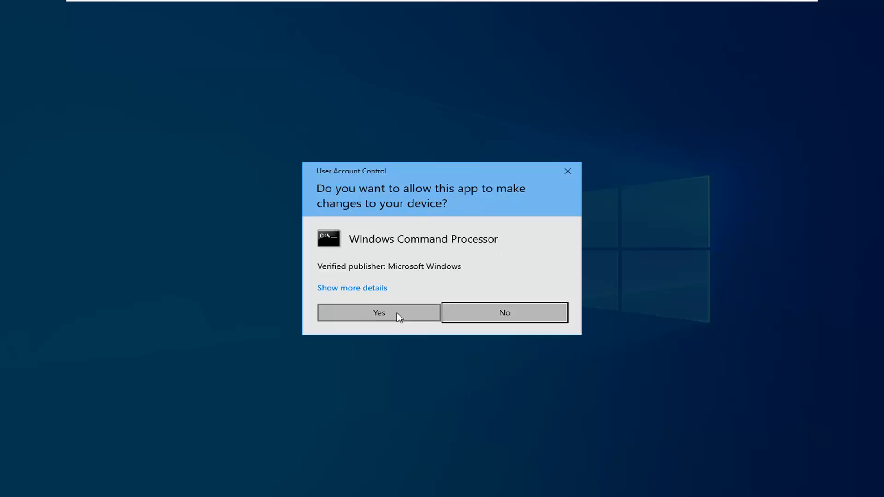
click(374, 320)
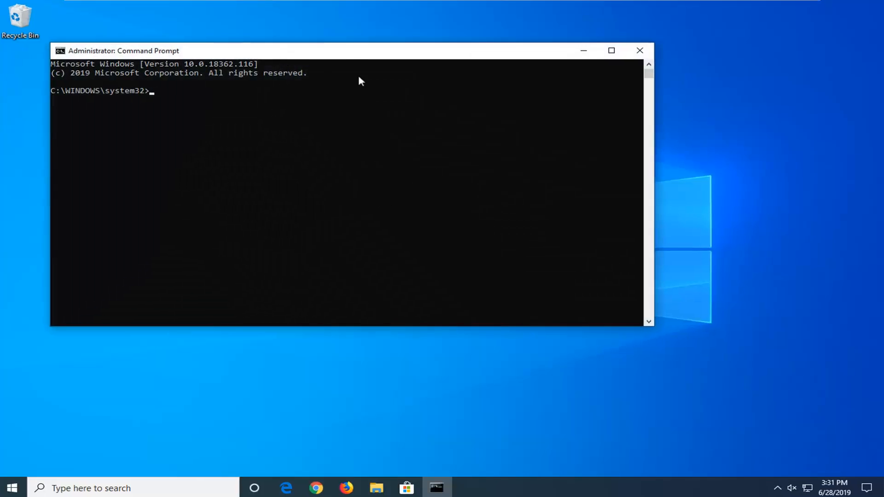
- Flush the DNS resolver cache with the command ipconfig /flushdns and close the Command Prompt
text(i)
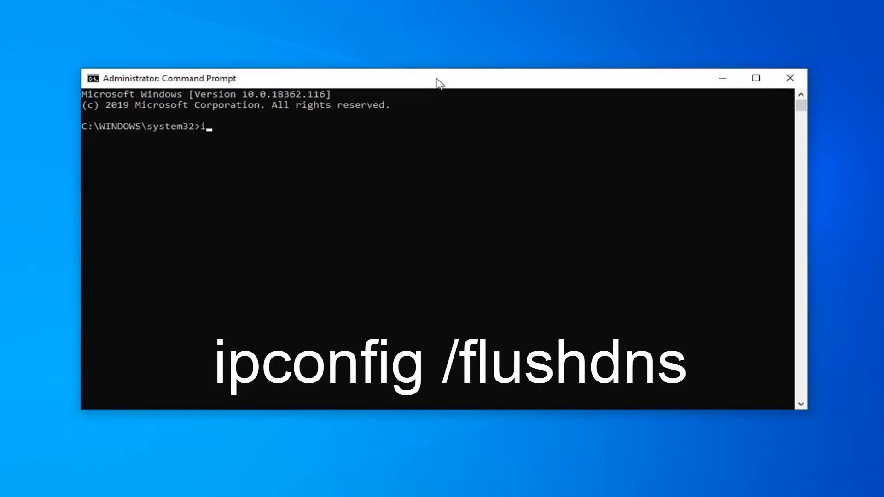
text(pconfig /flushdns)
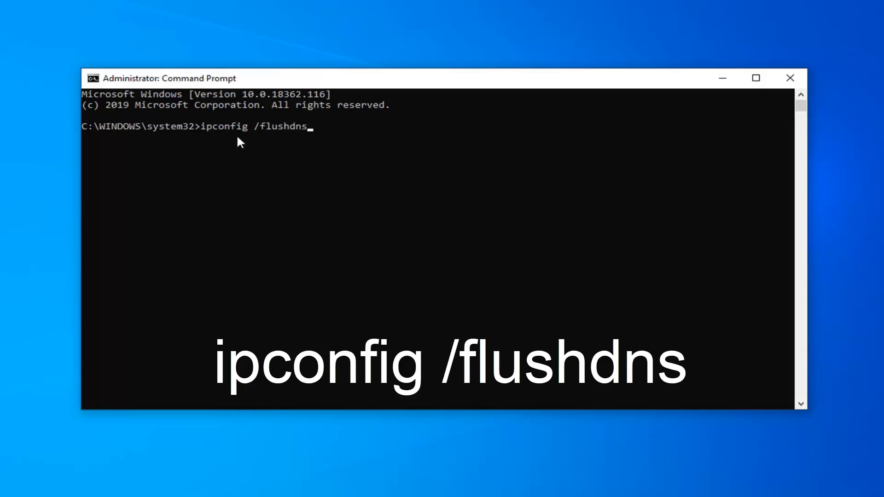
key(Return)
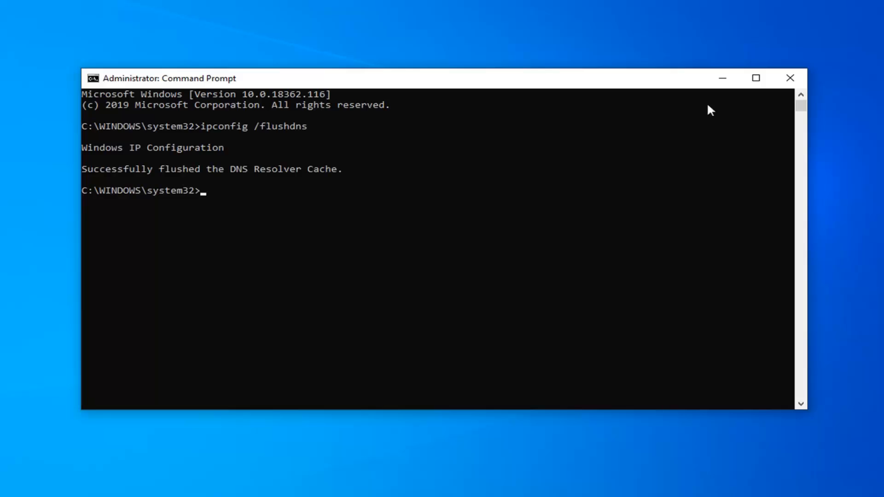
click(785, 76)
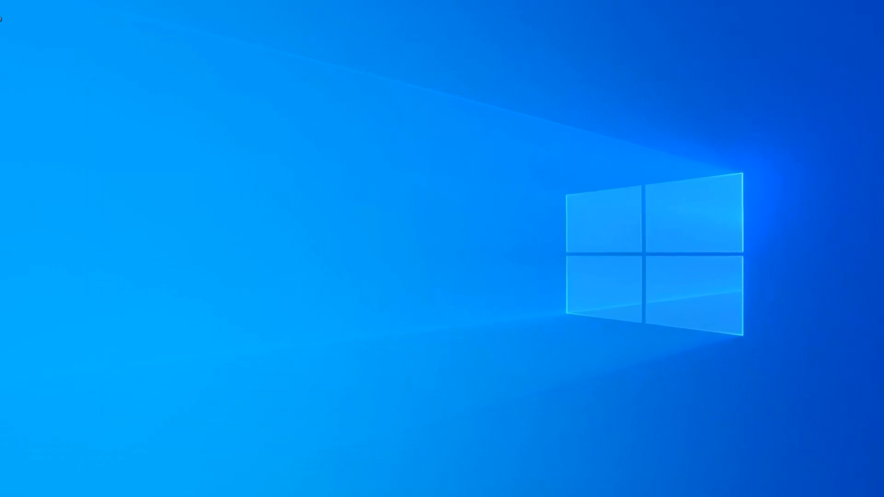